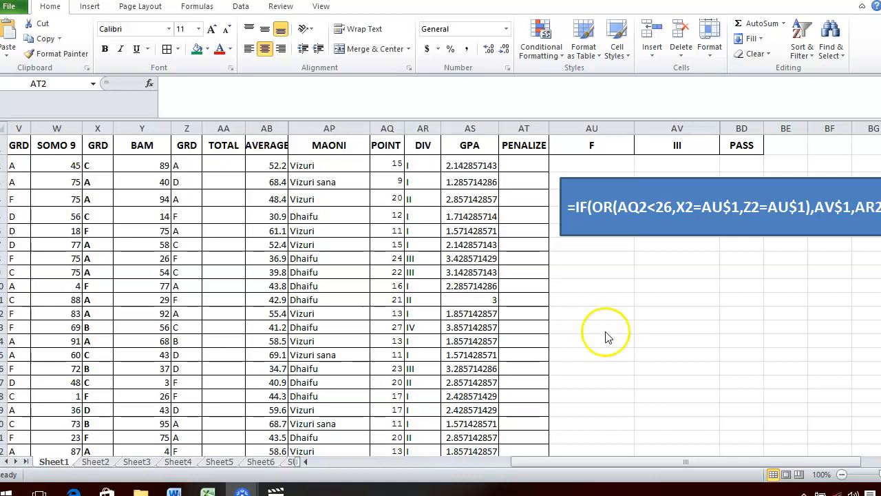
Start an IF formula in AT2 under PENALIZE with an OR test whose first condition is AQ2<26.
left_click(525, 161)
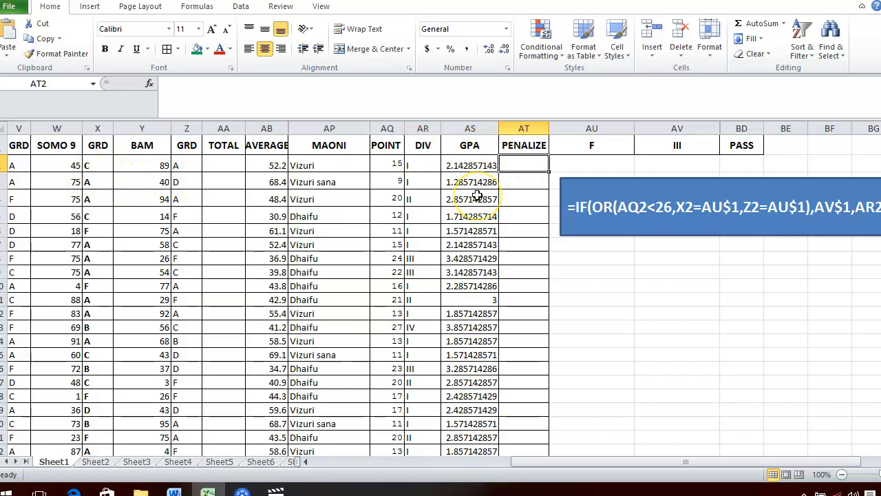
type("=")
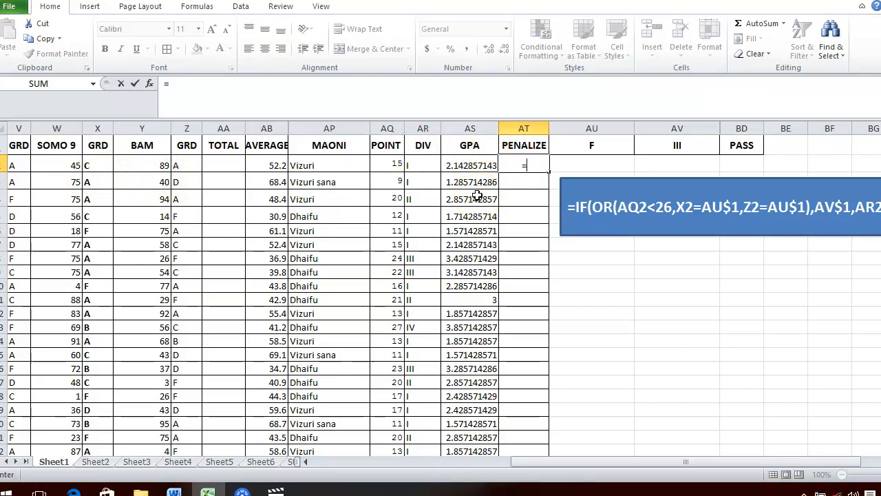
type("IF(")
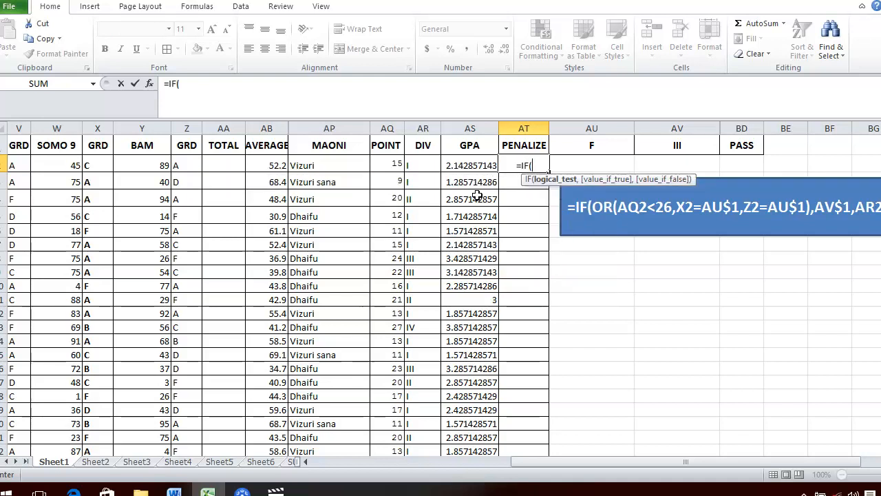
type("OR")
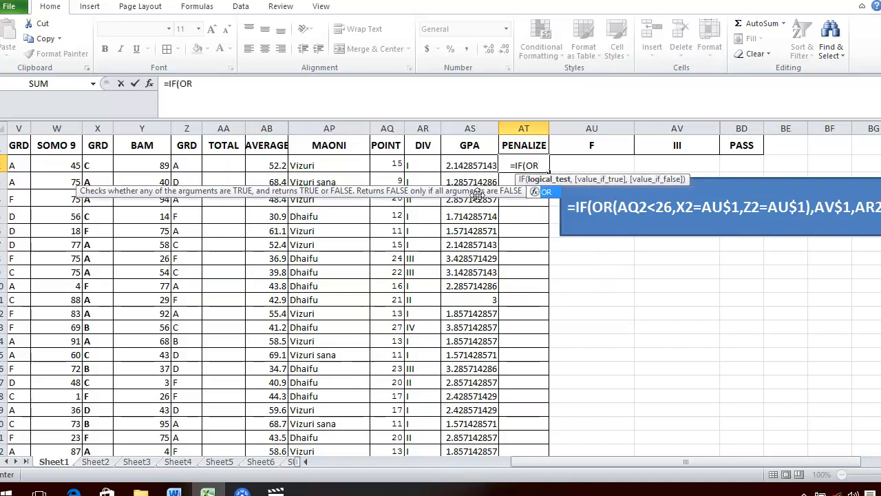
type("(")
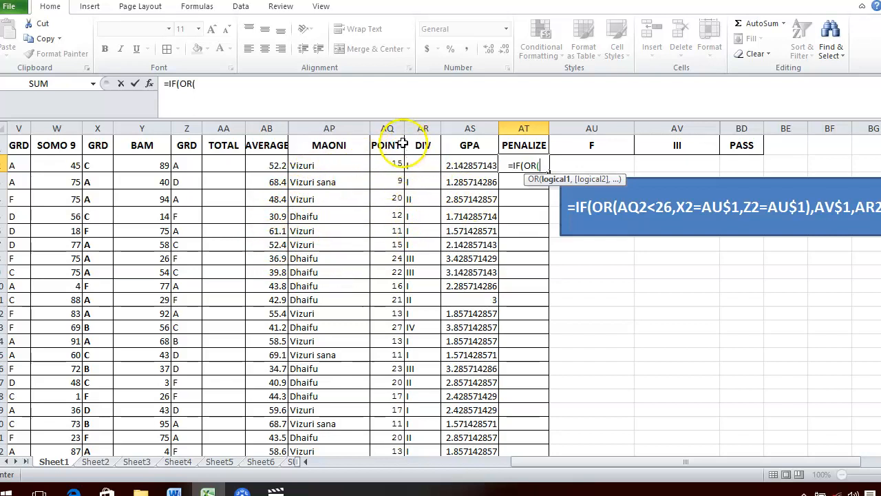
left_click(396, 164)
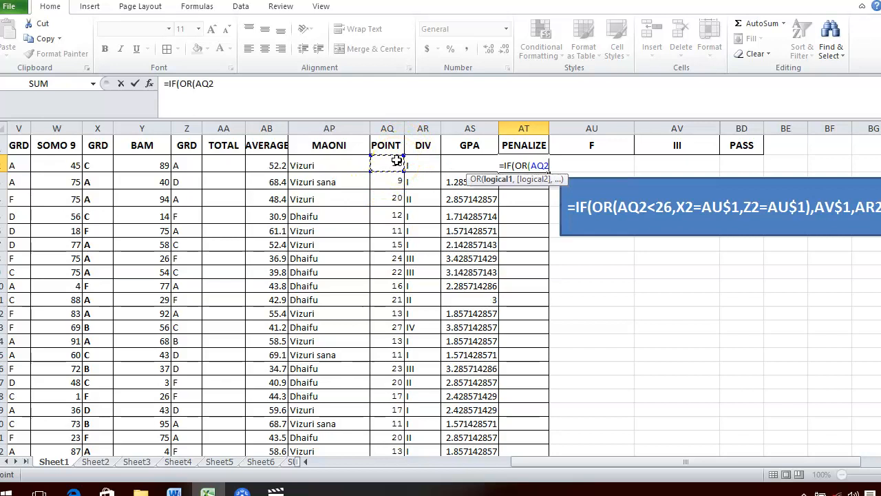
type("<")
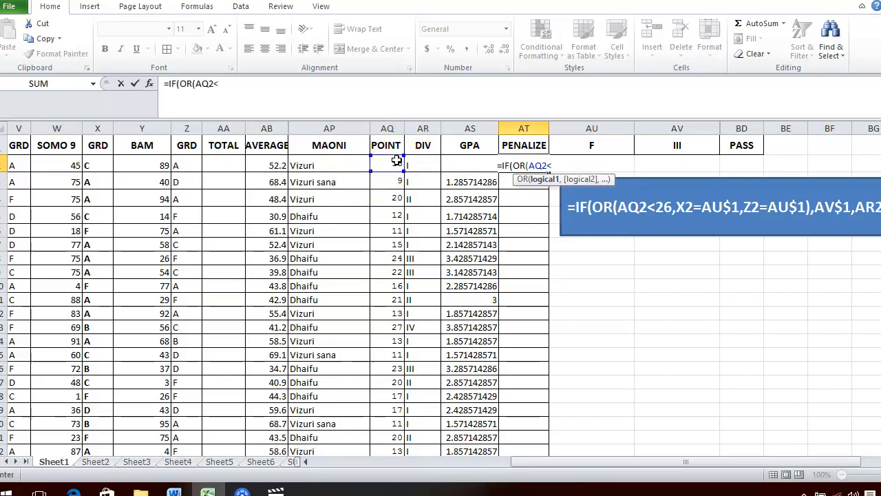
type("26")
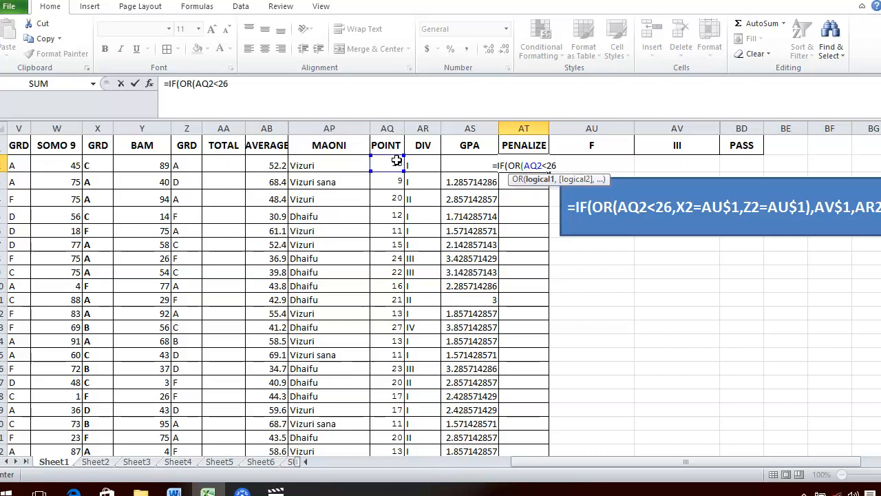
type(",")
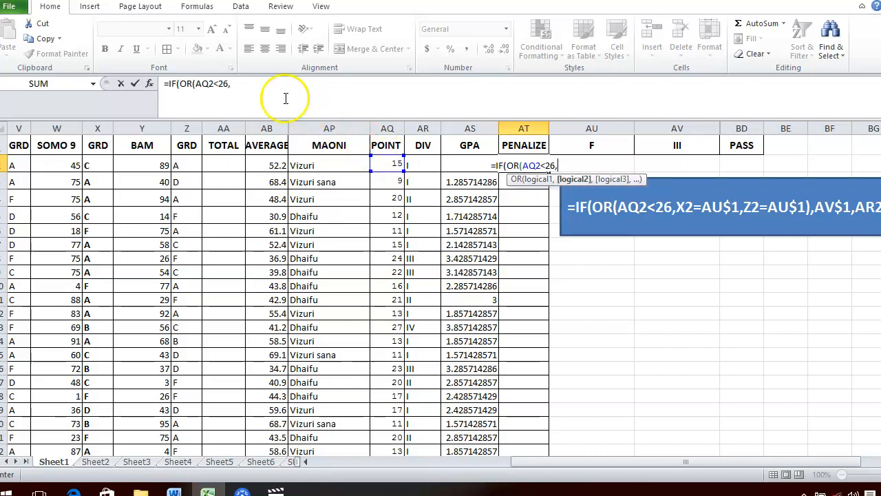
Add the conditions X2=AU1 and Z2=AU1 to the OR test and close its parenthesis.
left_click(97, 164)
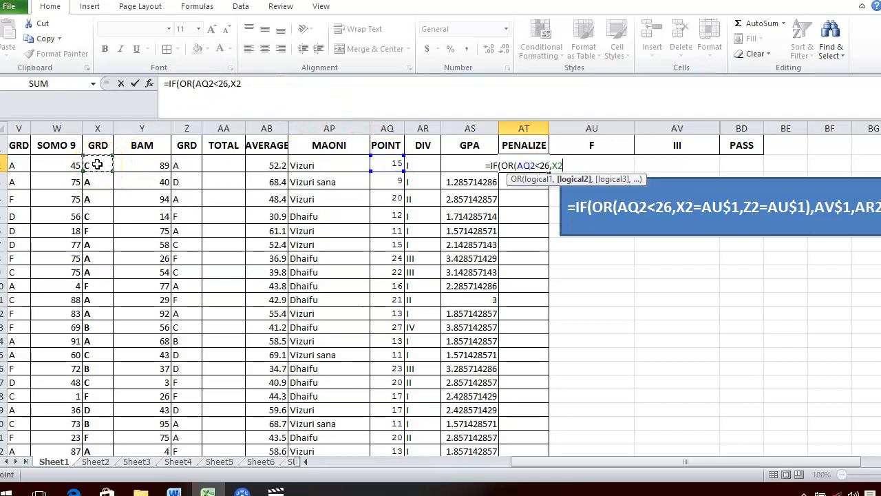
type("=")
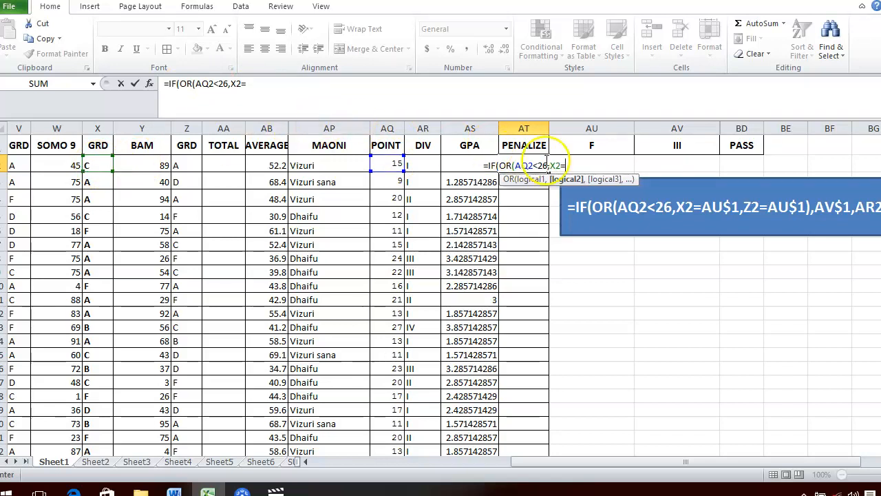
left_click(580, 145)
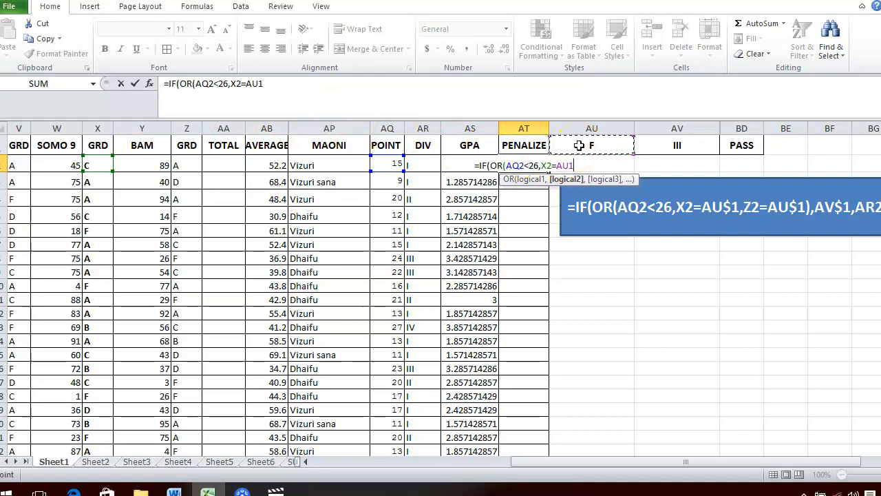
type(",")
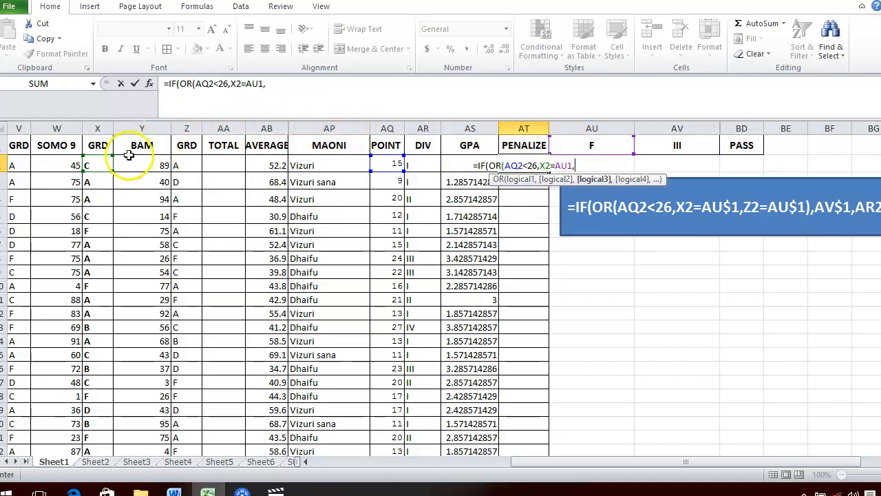
left_click(186, 165)
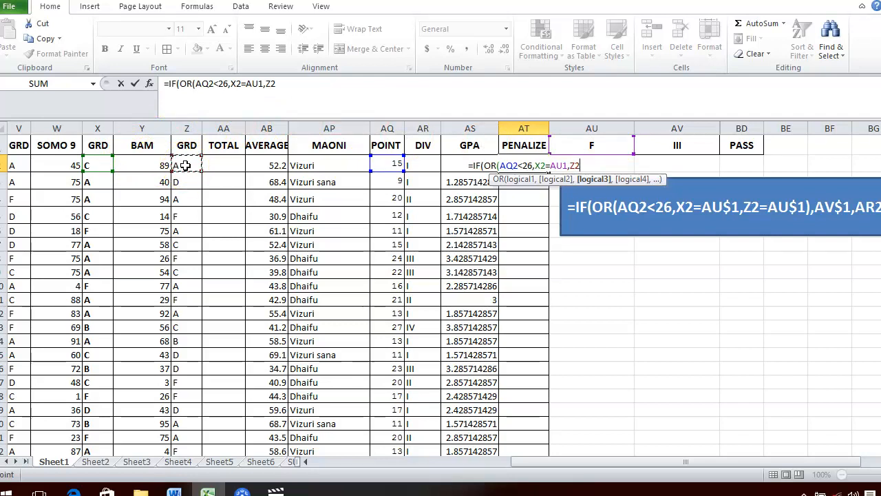
type("=")
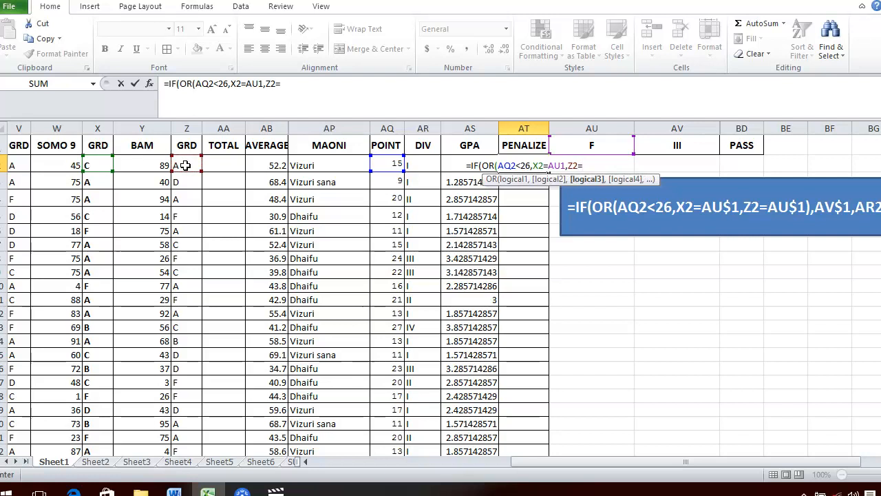
left_click(577, 146)
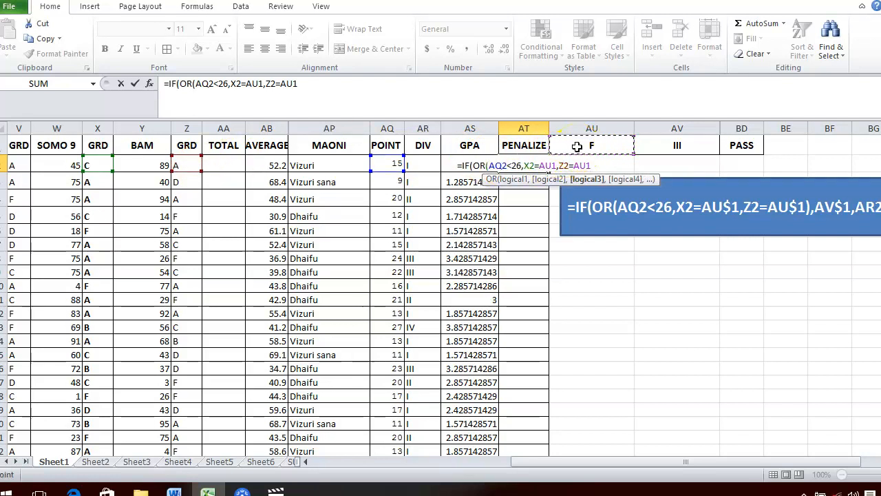
type(",")
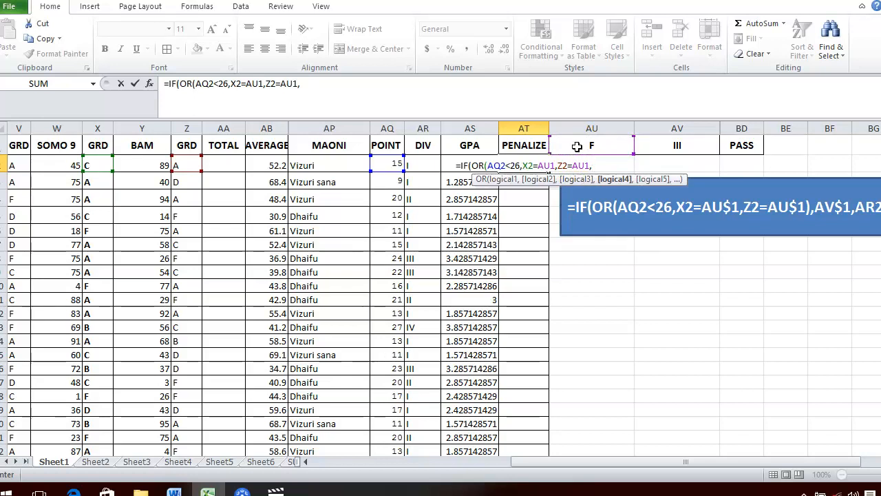
key("BackSpace")
type("(")
key("BackSpace")
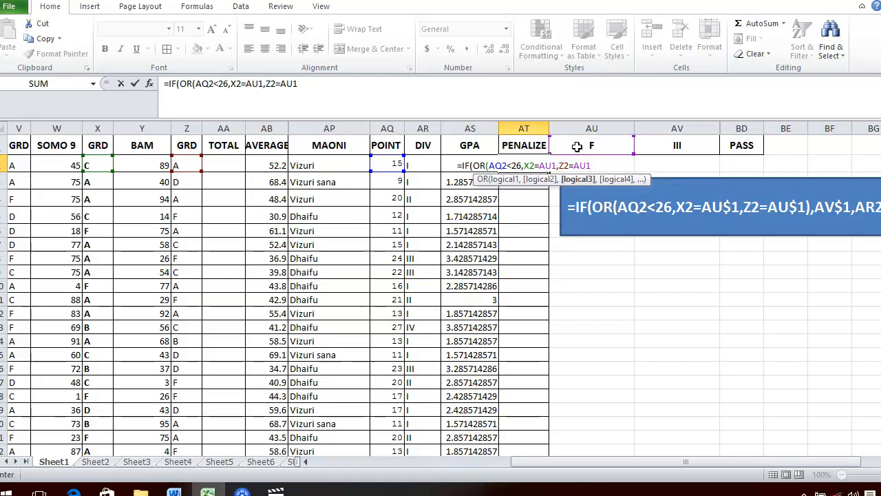
type(")")
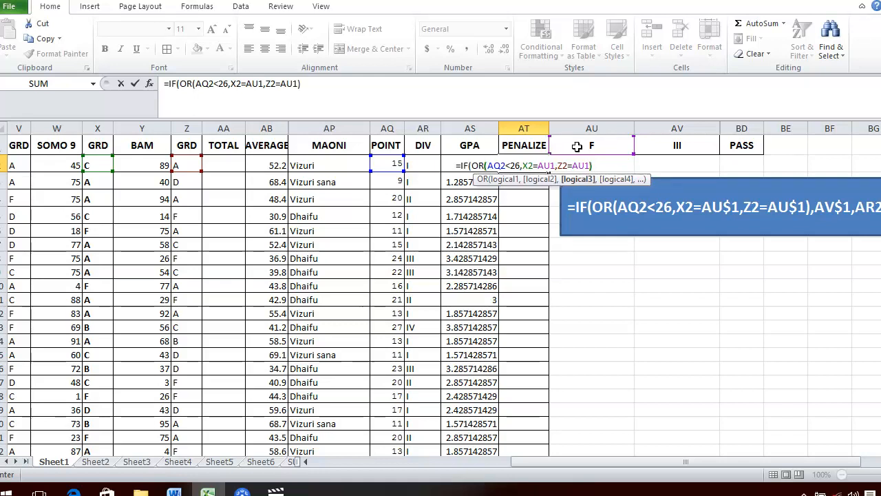
type(",")
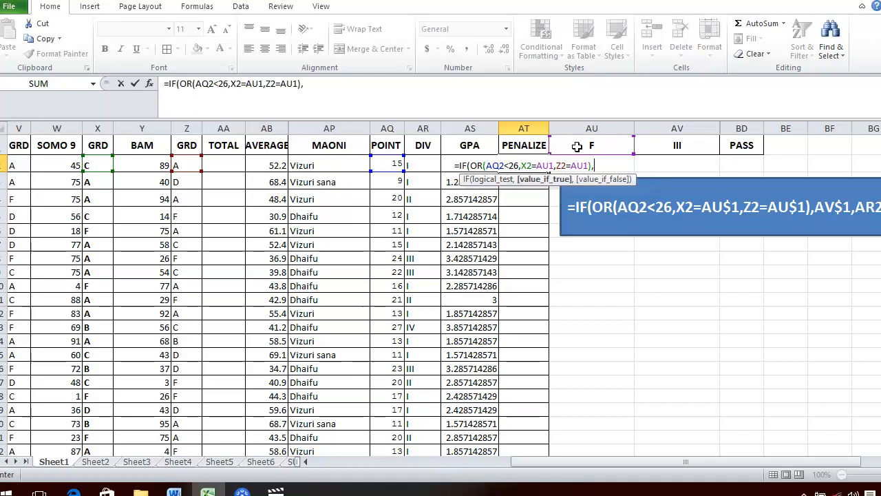
Set the IF formula to return AV1 when true and AR2 when false.
left_click(672, 144)
type(",")
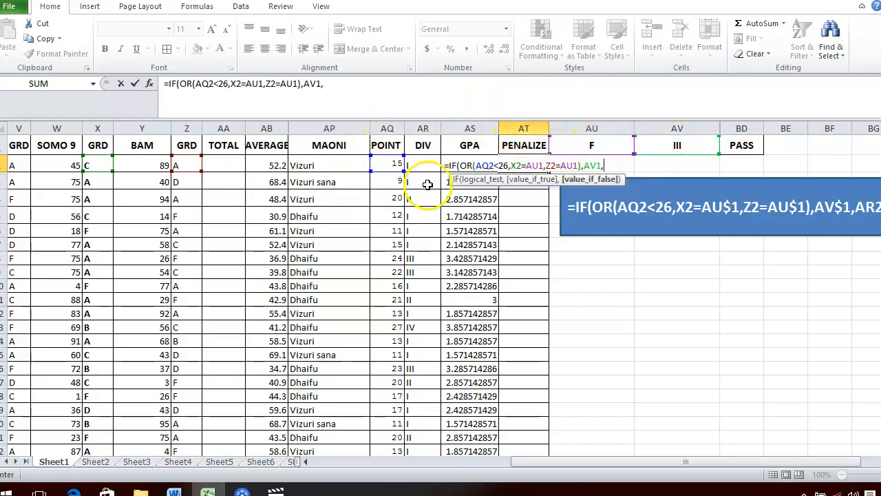
left_click(418, 164)
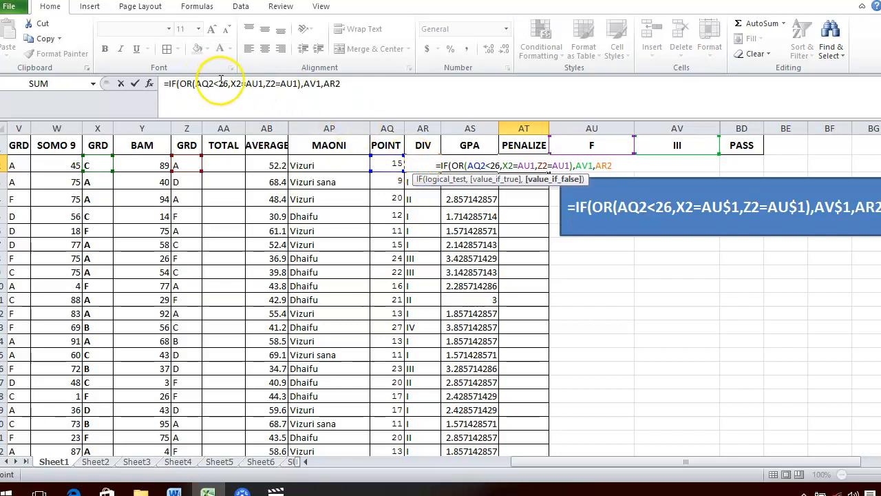
Lock the row in both AU1 references and in AV1 as AU$1 and AV$1, then close and commit the AT2 formula.
left_click(255, 81)
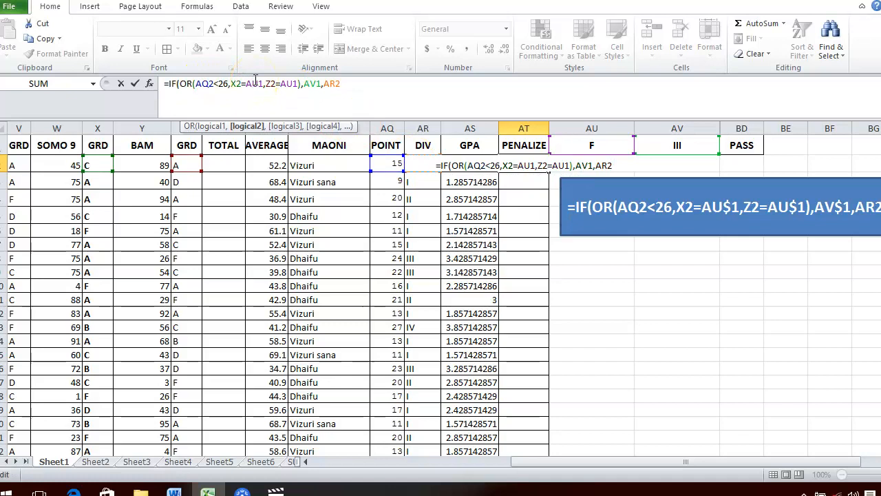
type("$")
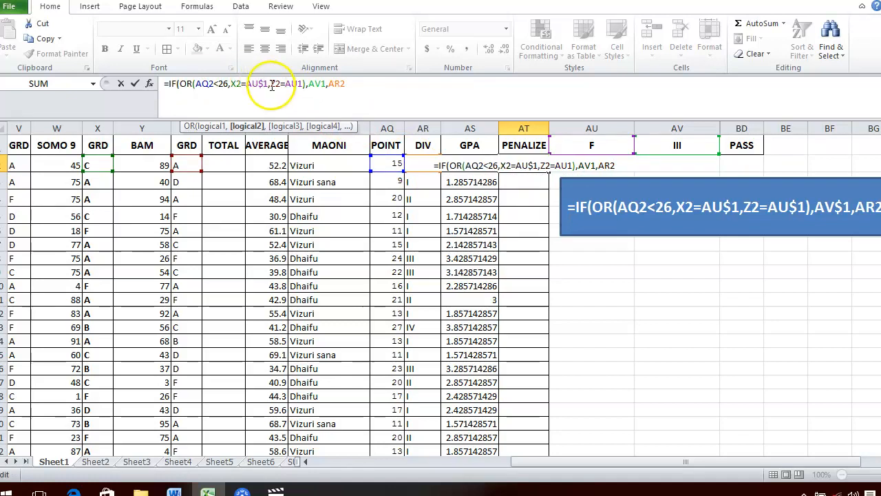
left_click(297, 83)
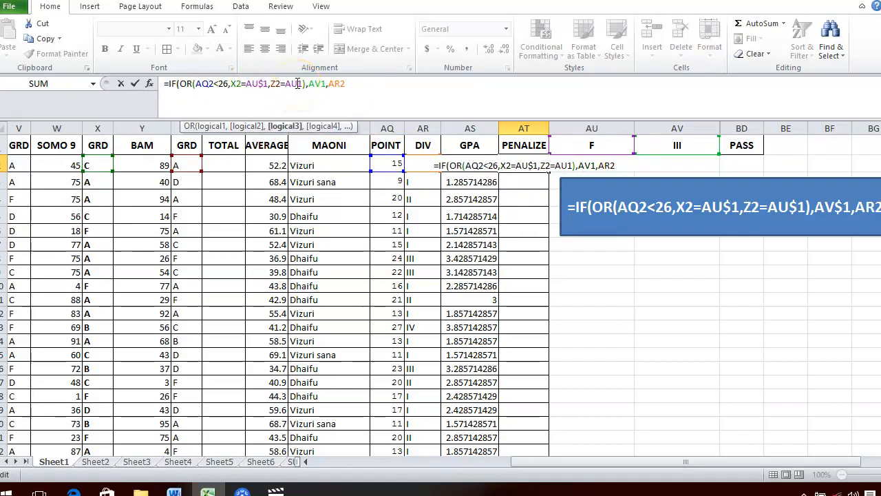
type("$")
left_click(310, 83)
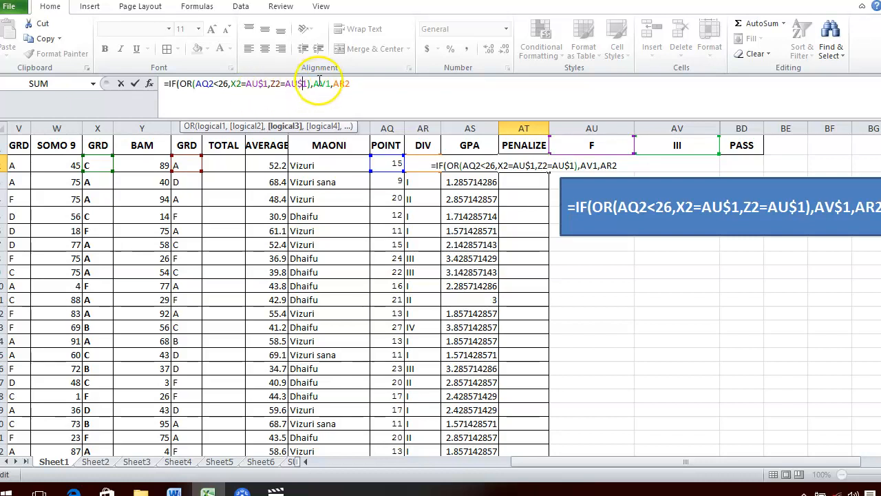
left_click(325, 84)
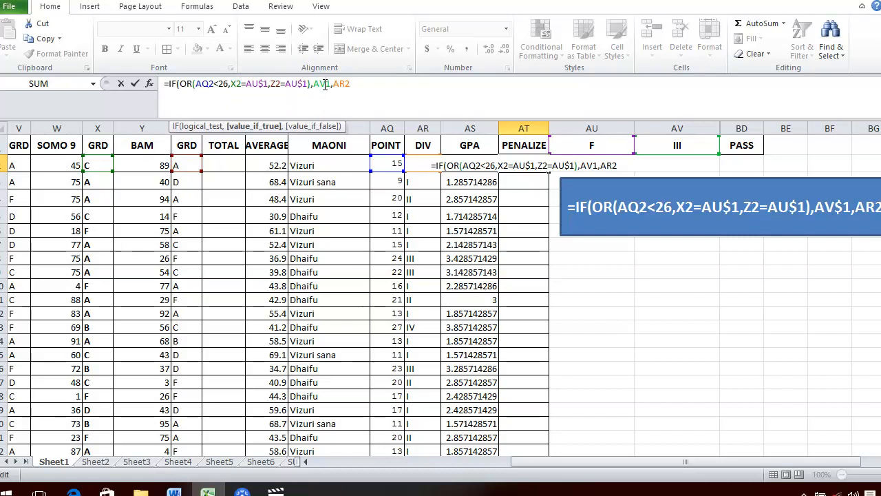
type("$")
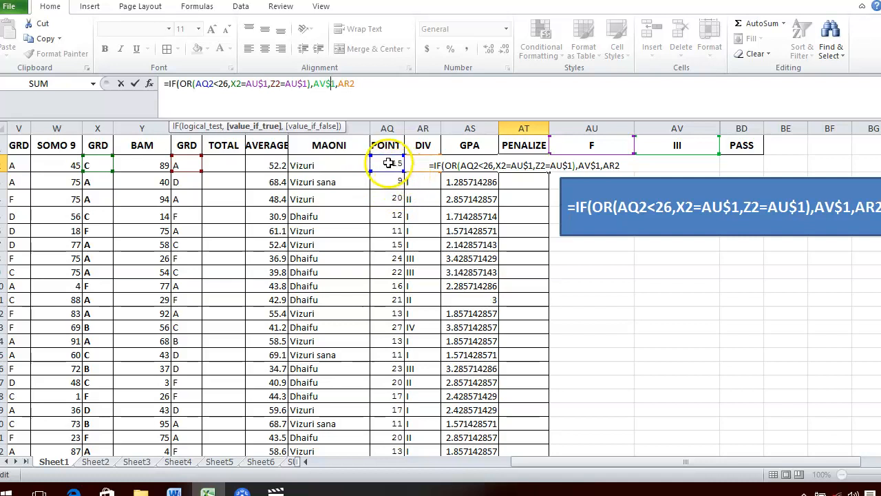
key("Return")
key("Return")
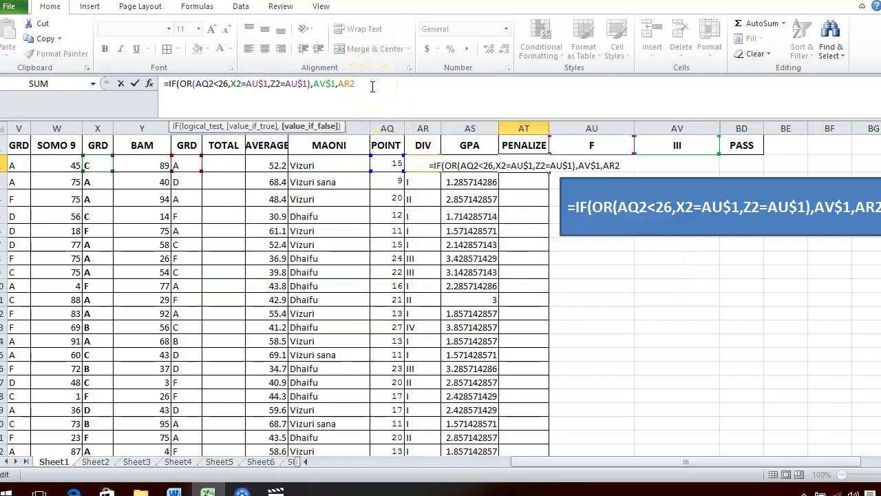
type(")")
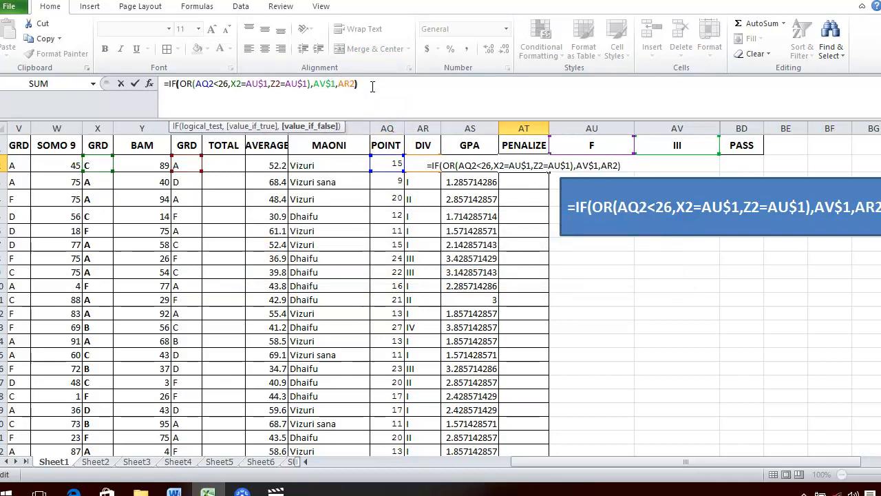
key("Return")
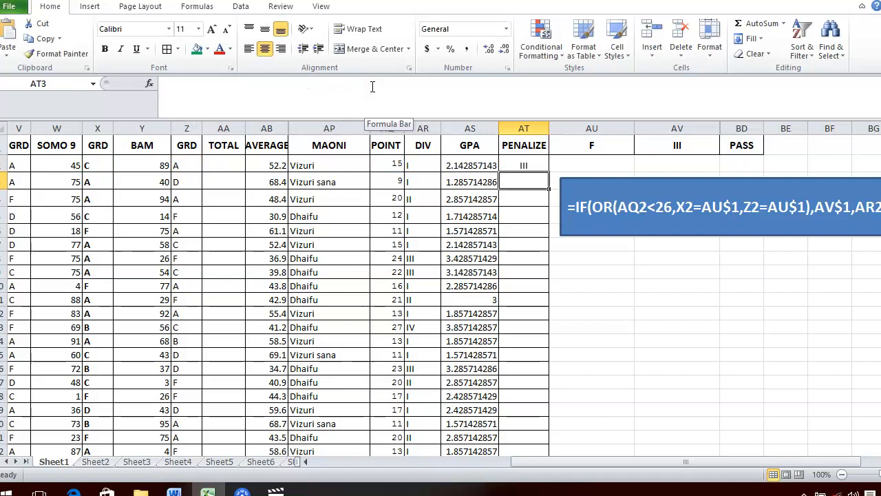
Fill the AT2 formula down the PENALIZE column to the last student row, AT30.
left_click(523, 167)
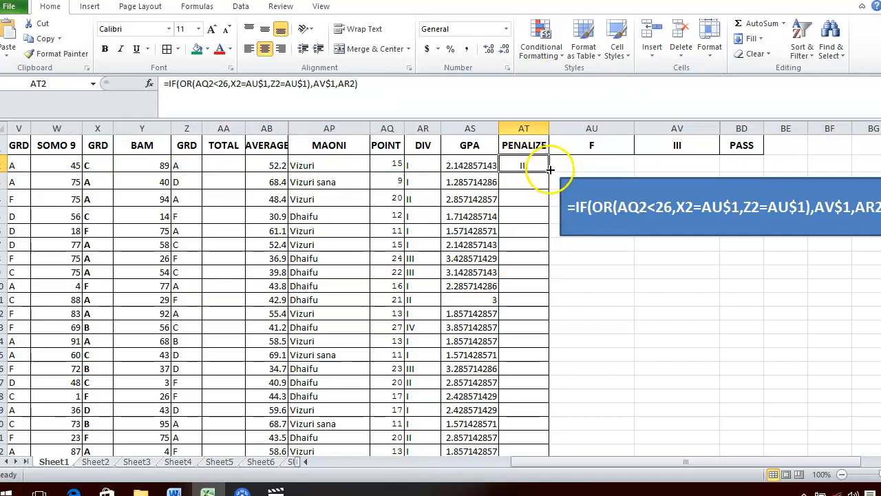
left_click_drag(550, 170, 525, 433)
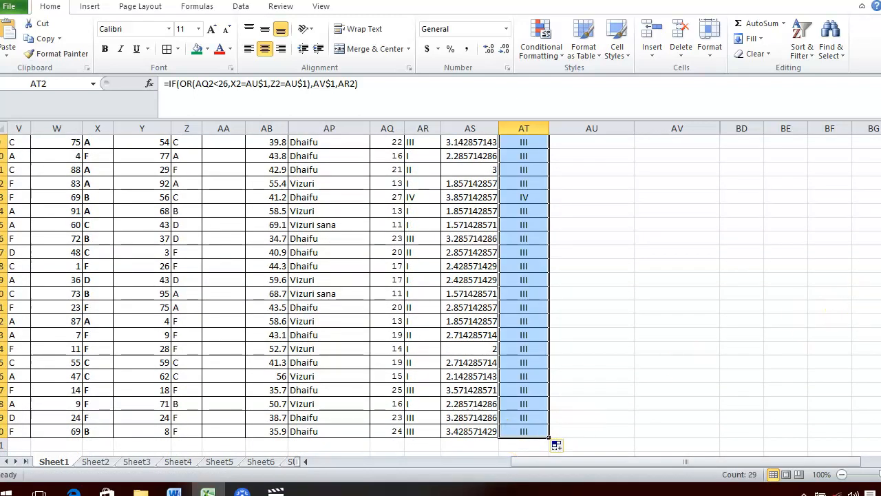
left_click_drag(880, 358, 880, 279)
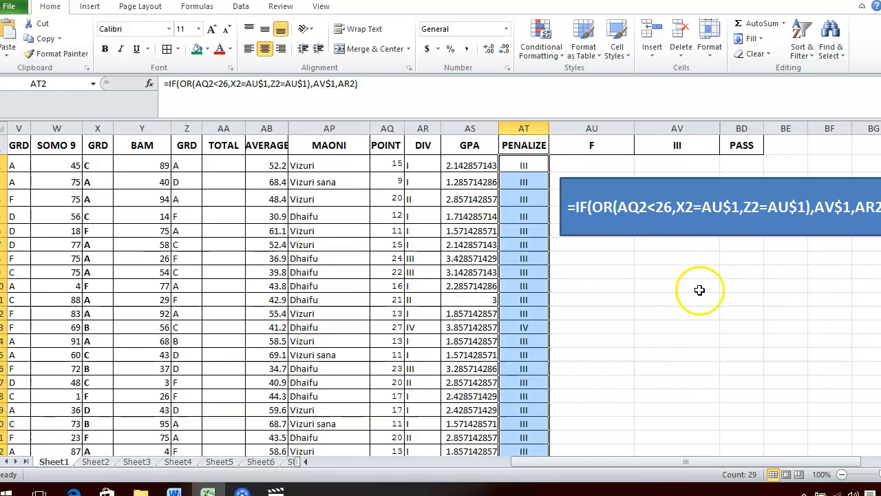
left_click(669, 329)
Inspect the AT2 formula and compare the grades, points, division and PENALIZE result in rows 2, 3 and 13.
left_click(523, 166)
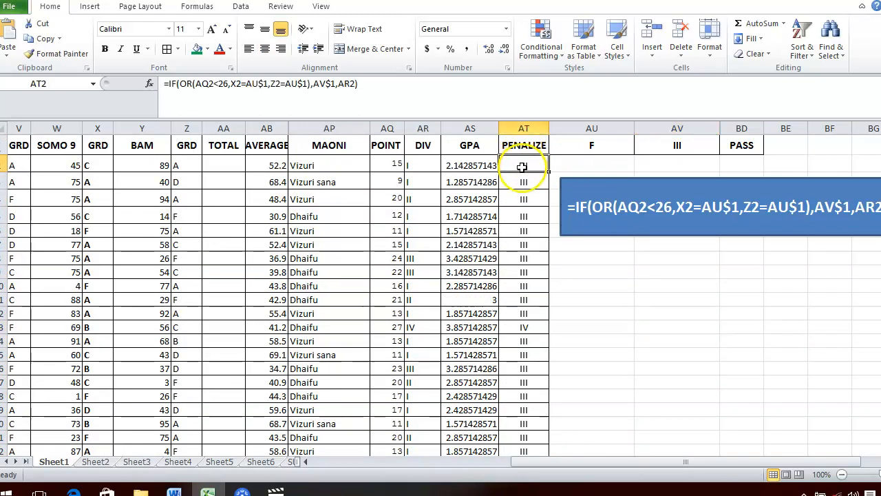
left_click(2, 166)
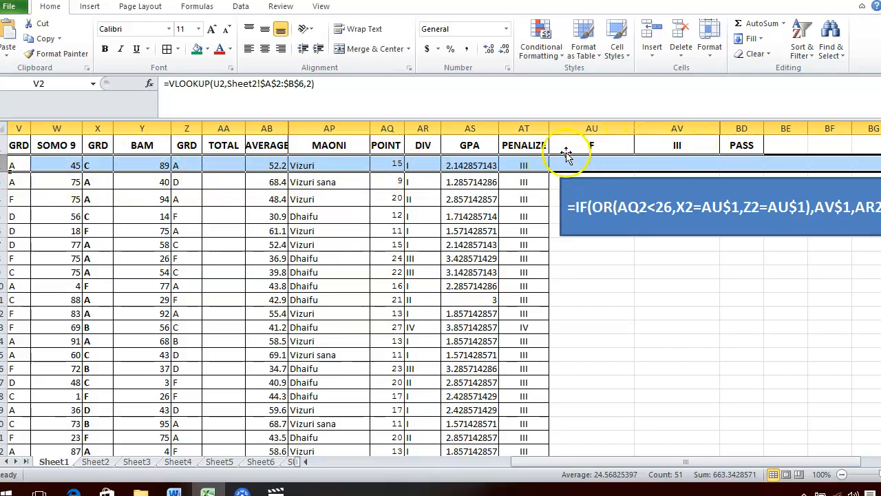
left_click(9, 181)
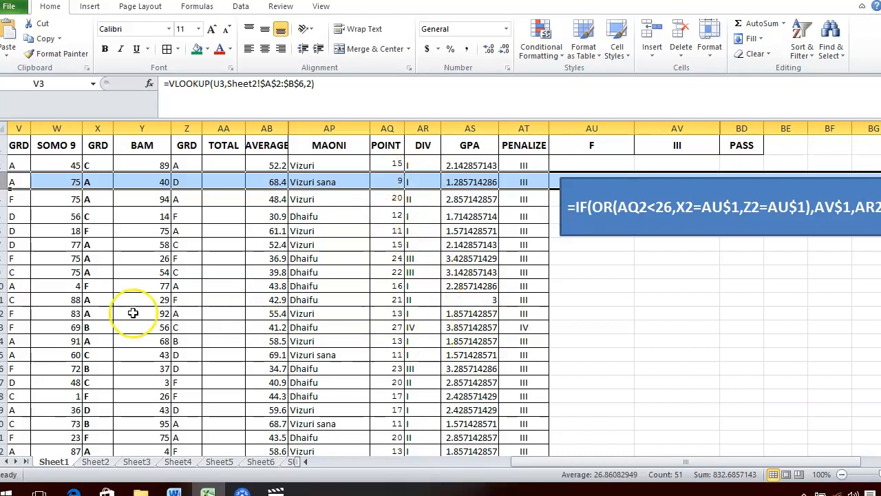
left_click(5, 327)
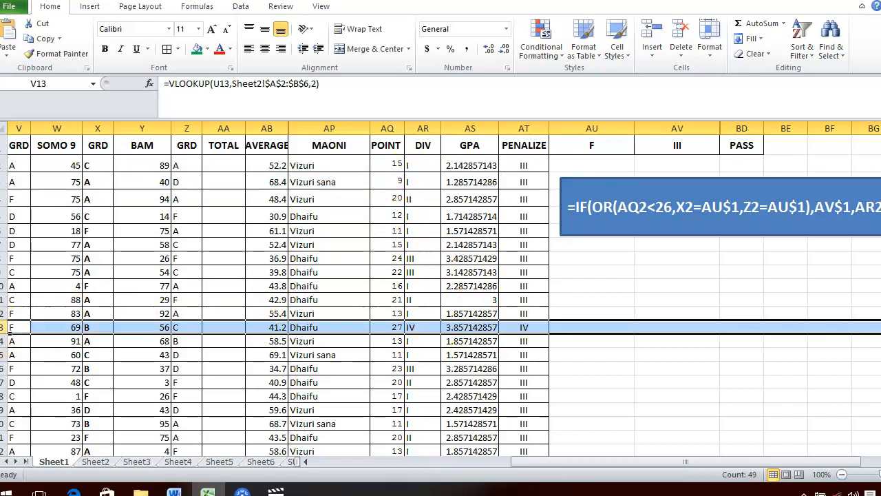